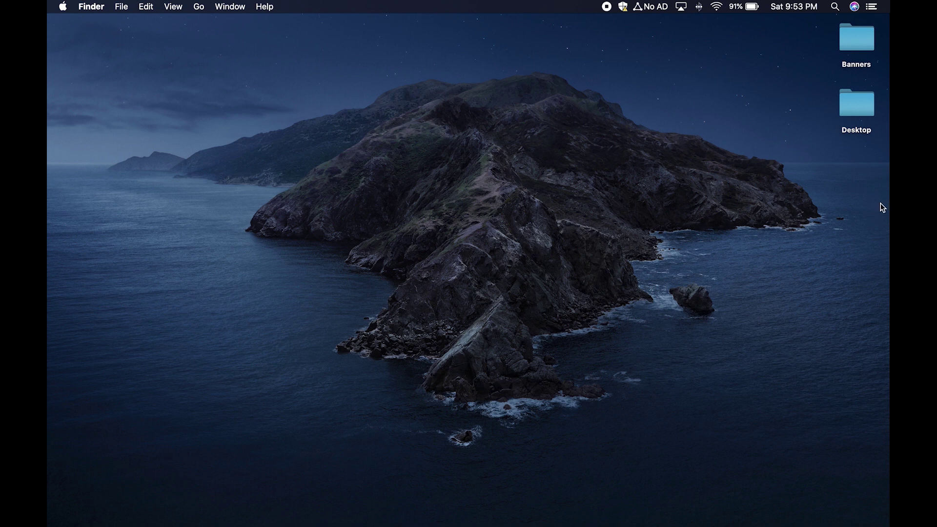
Step: Create a new folder named Video on the desktop
right_click(822, 189)
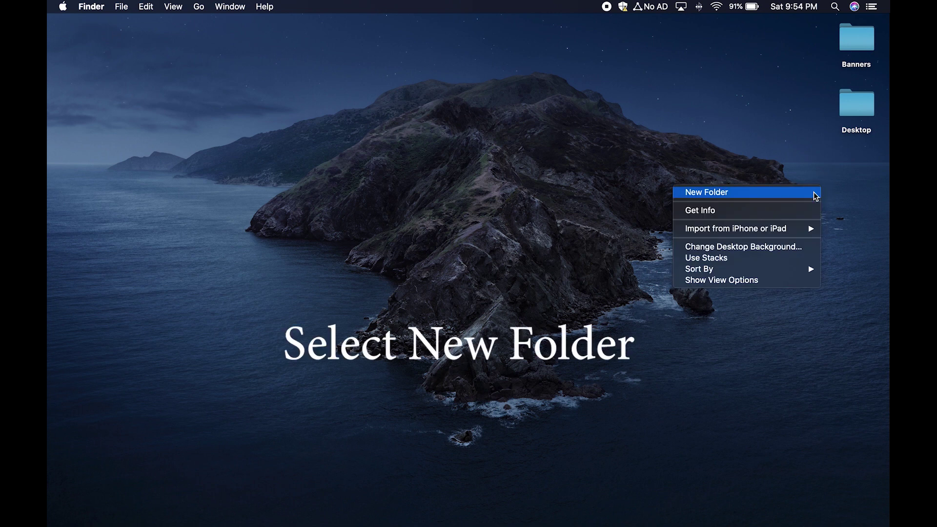
click(814, 193)
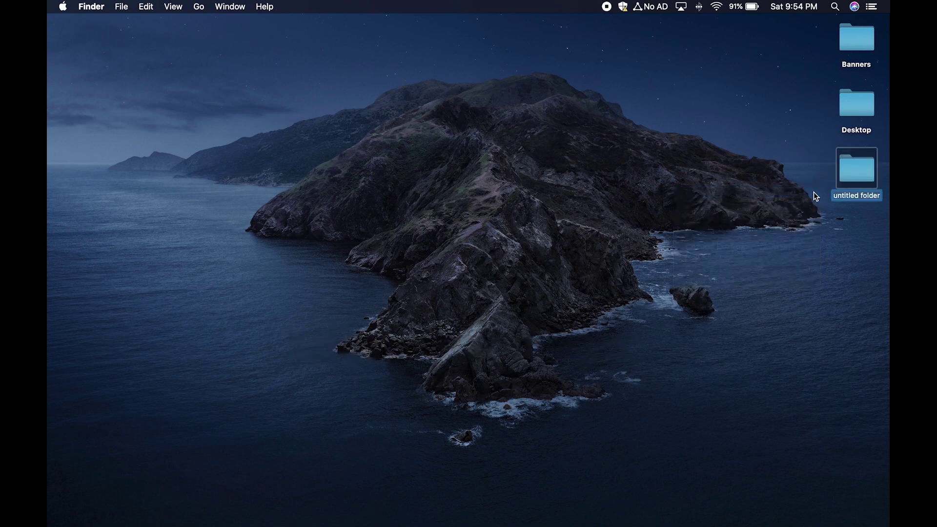
text(Video)
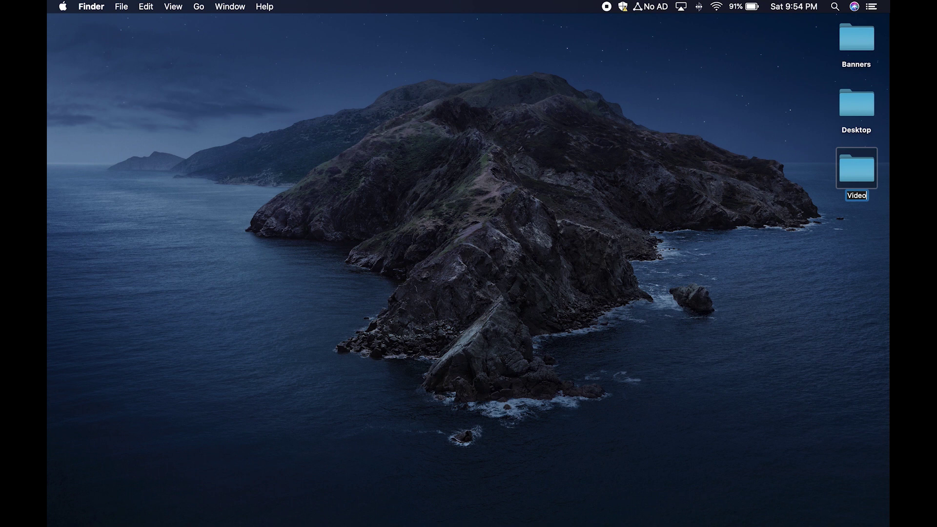
click(837, 229)
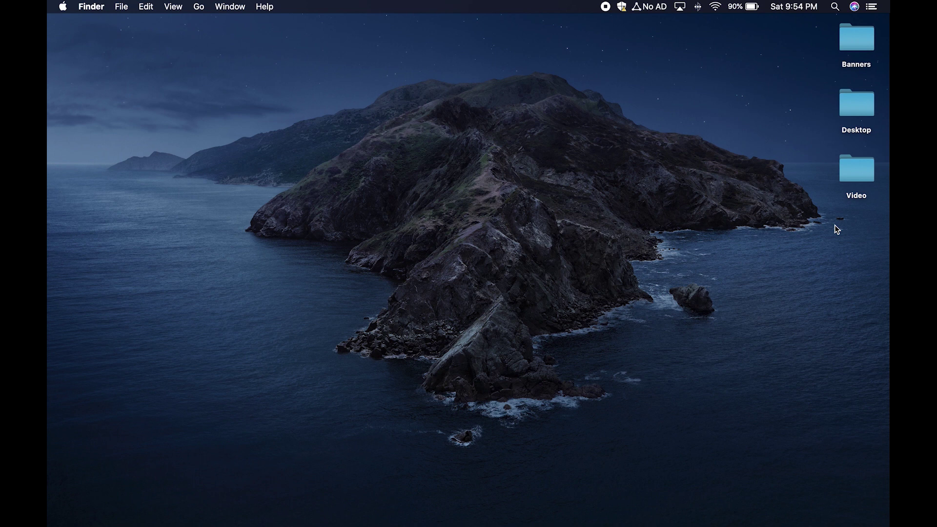
Step: Create a subfolder named Tutorial Video inside the Video folder and arrange the folder's icons
double_click(857, 166)
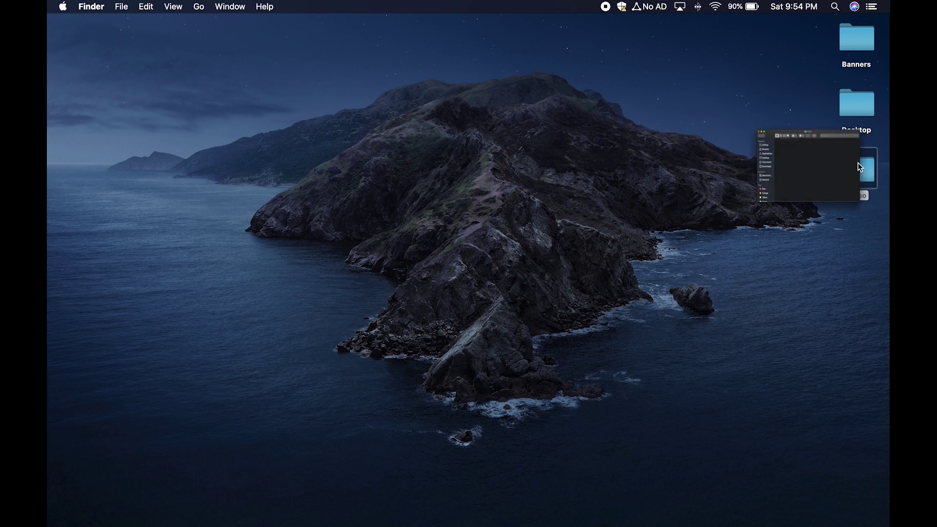
right_click(527, 132)
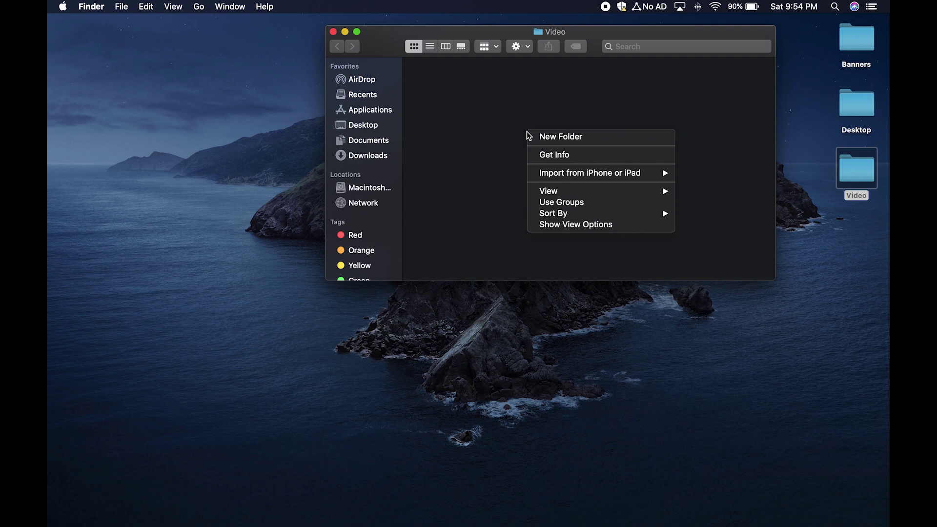
click(560, 139)
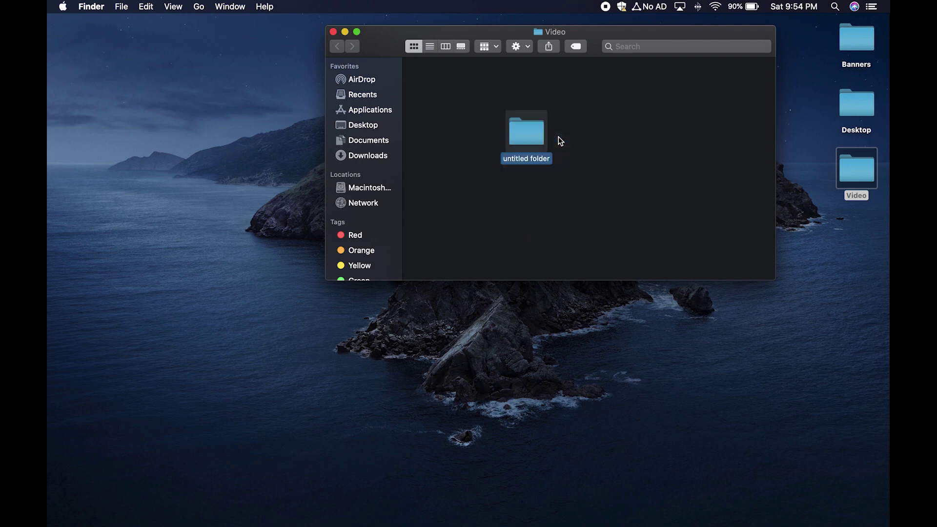
text(Tutor)
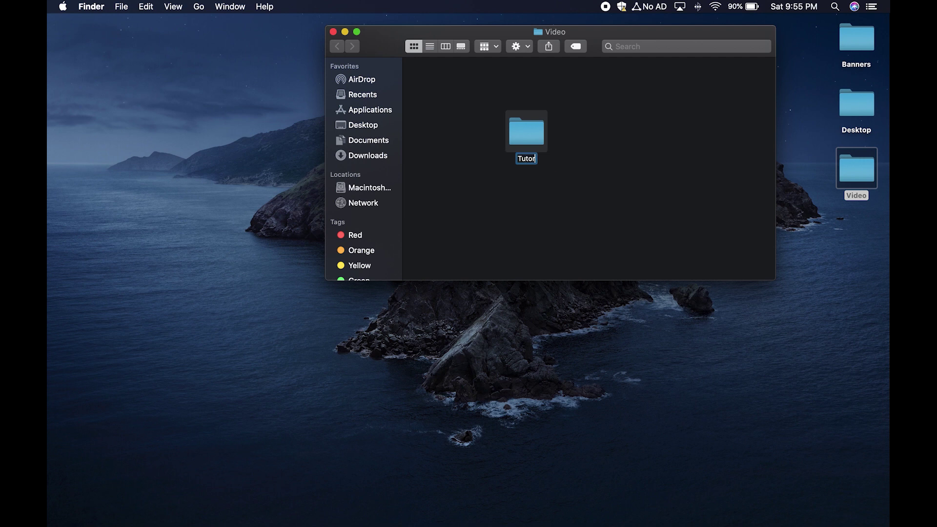
text(ial Video)
key(Return)
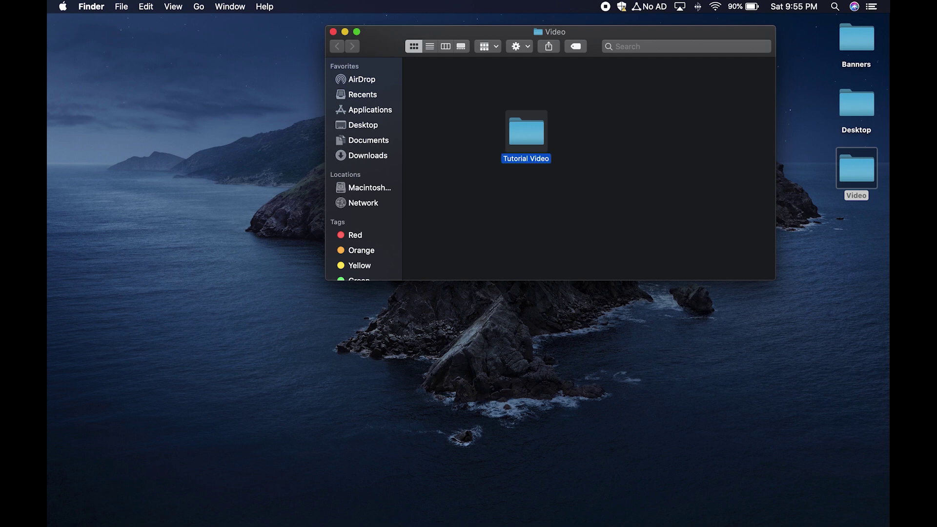
click(489, 47)
click(508, 82)
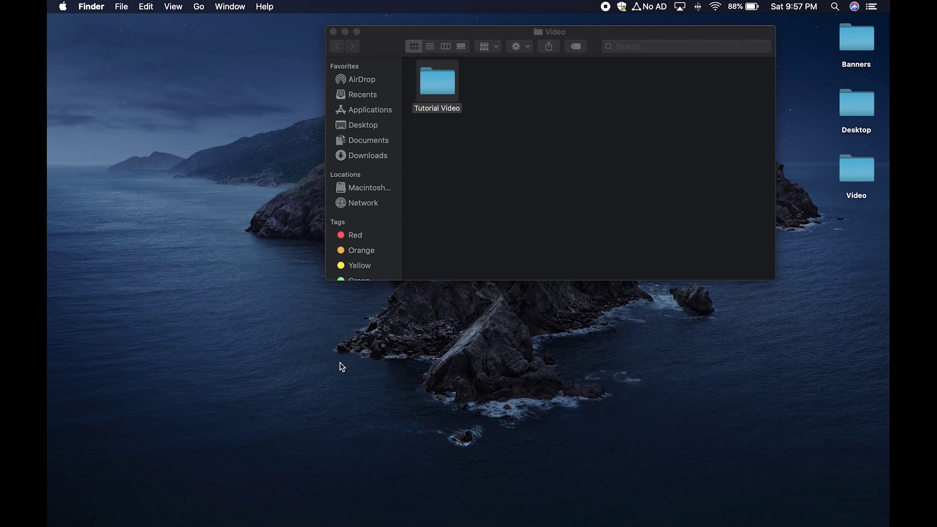
Step: Switch to QuickTime Player from the Other group of Launchpad and open a new movie recording
mouse_move(181, 522)
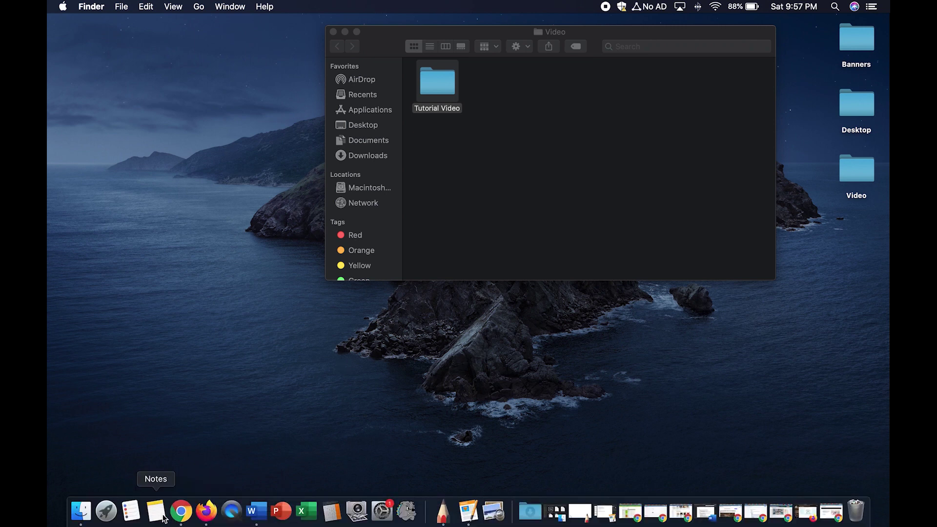
click(109, 516)
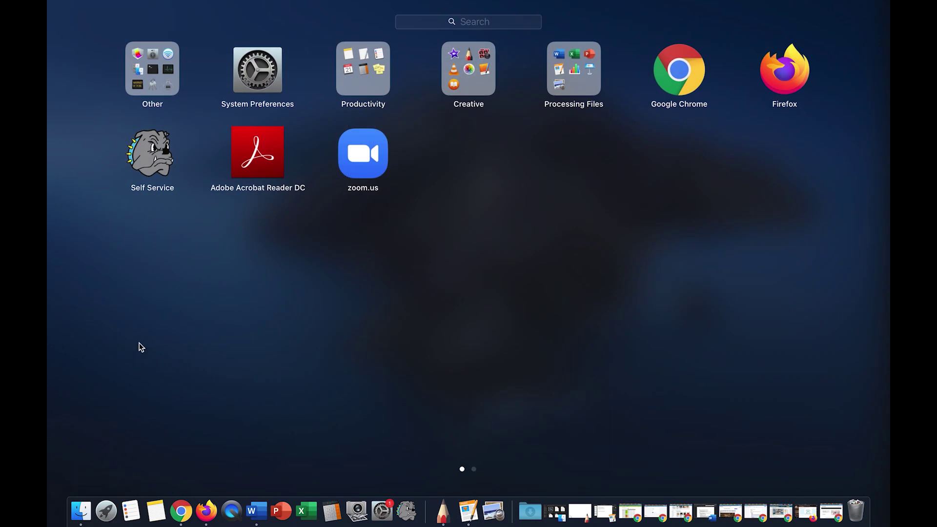
click(172, 51)
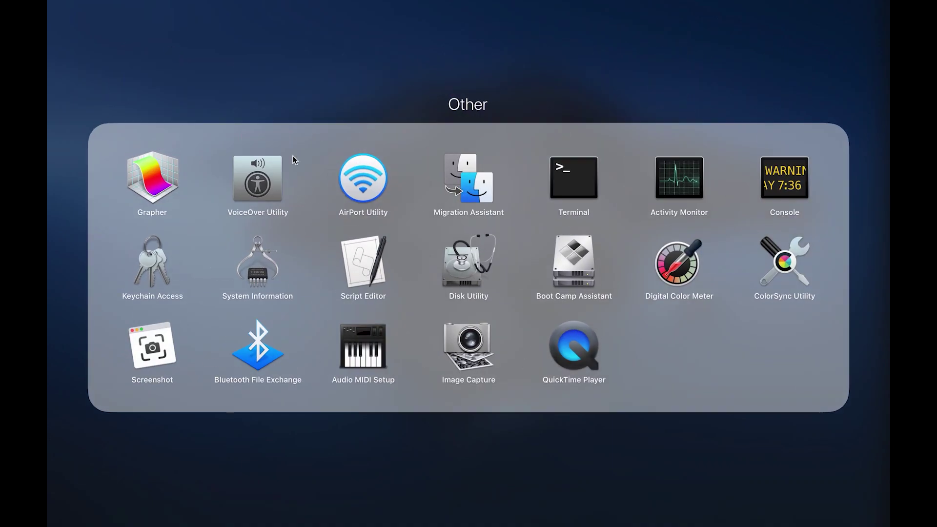
click(579, 349)
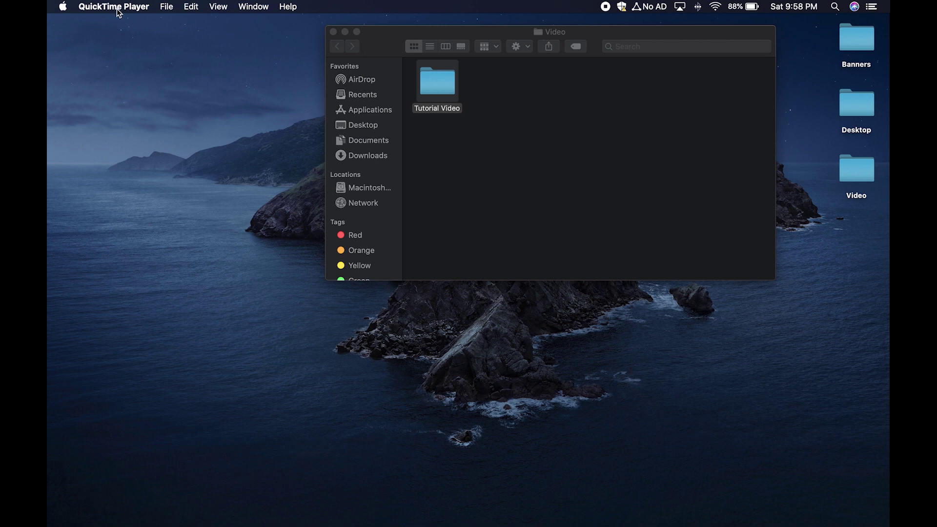
click(165, 7)
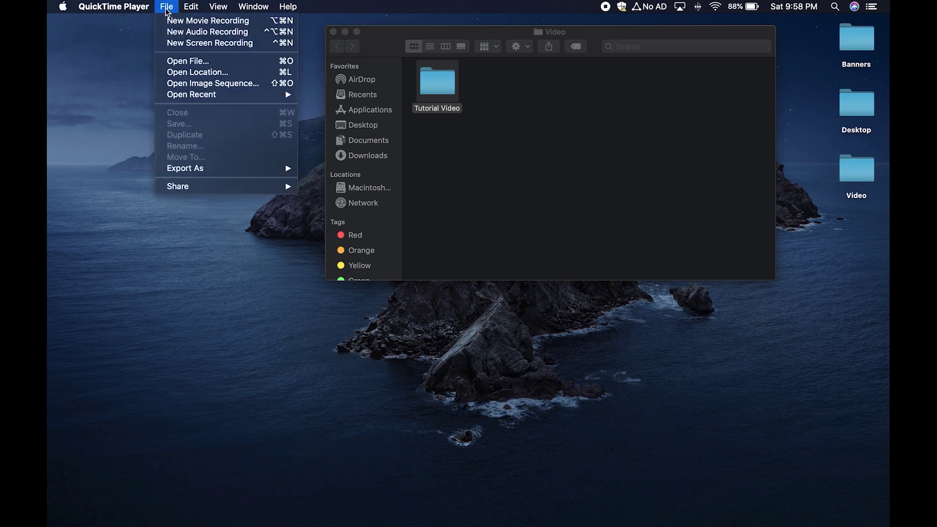
click(196, 21)
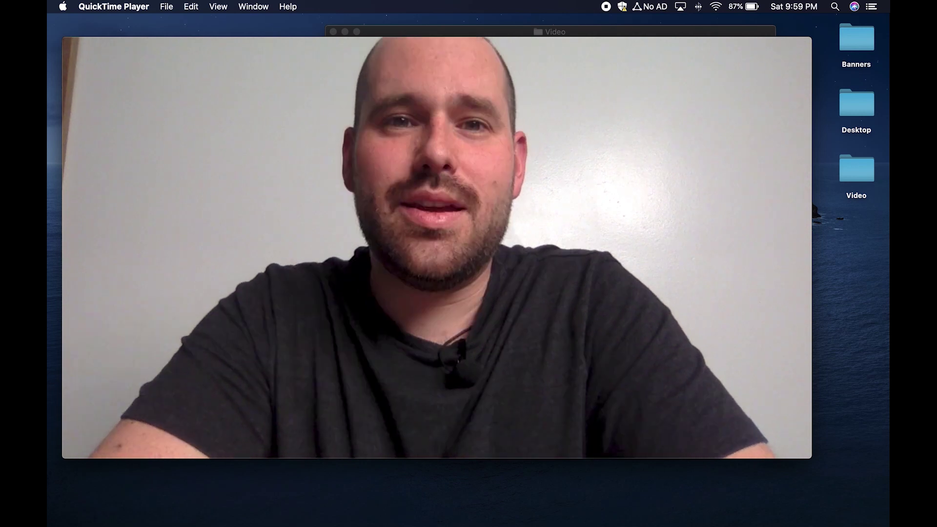
Step: Resize and reposition the movie recording window on the desktop
mouse_move(239, 203)
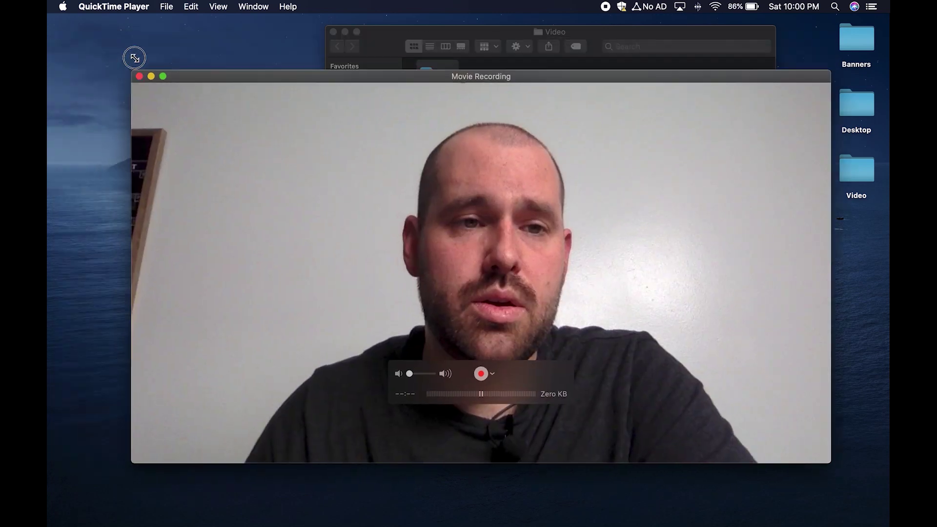
drag(129, 77, 472, 270)
drag(589, 273, 618, 313)
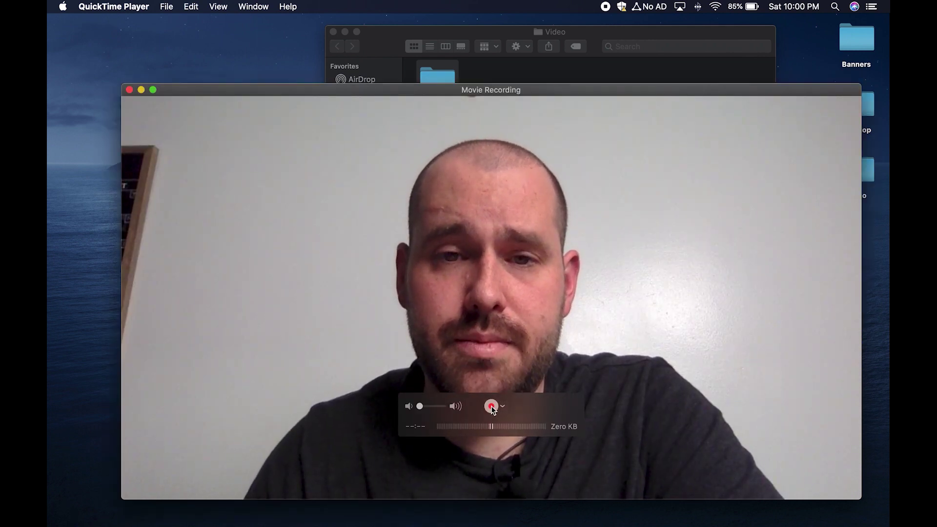
Step: Record a webcam movie about 22 seconds long and stop the recording
click(491, 407)
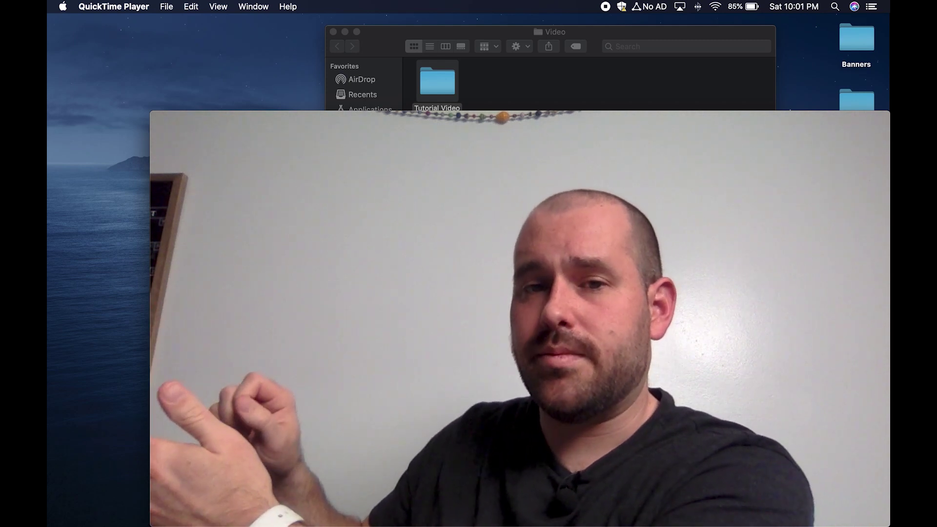
mouse_move(522, 421)
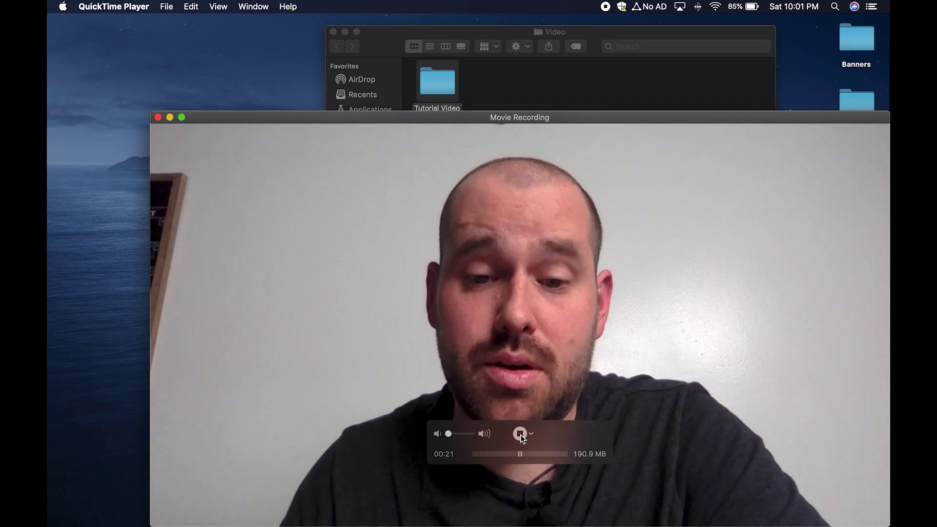
click(520, 434)
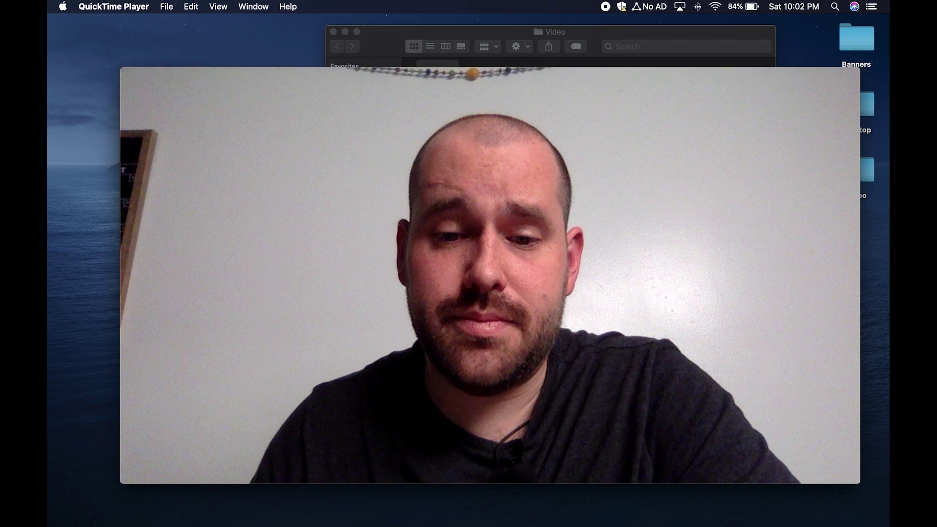
Step: Trim a short piece off the start and end of the recording, leaving about 18 seconds
click(191, 7)
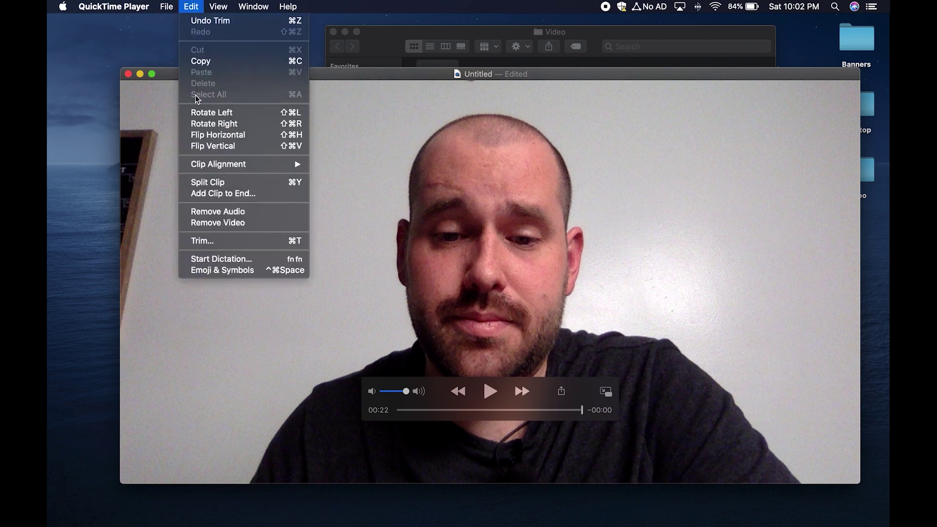
click(215, 240)
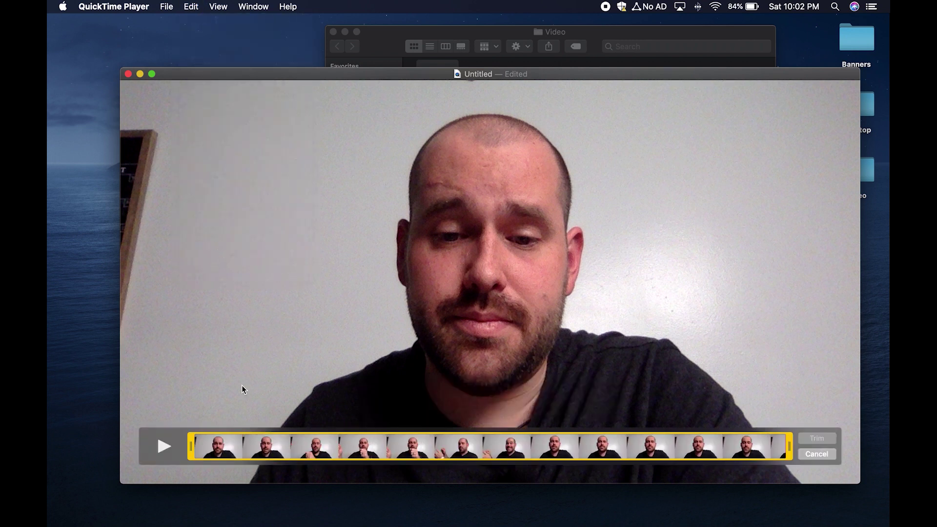
drag(192, 449, 246, 451)
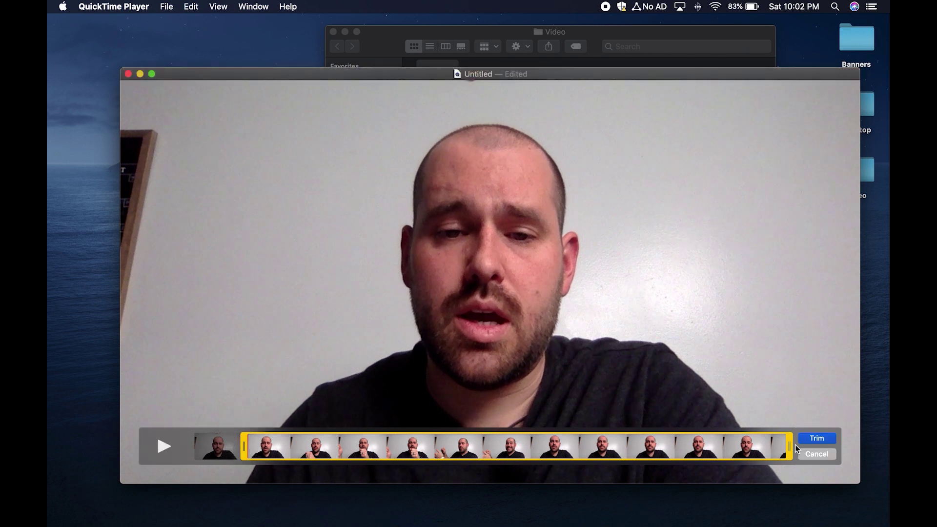
drag(791, 448, 749, 450)
click(831, 438)
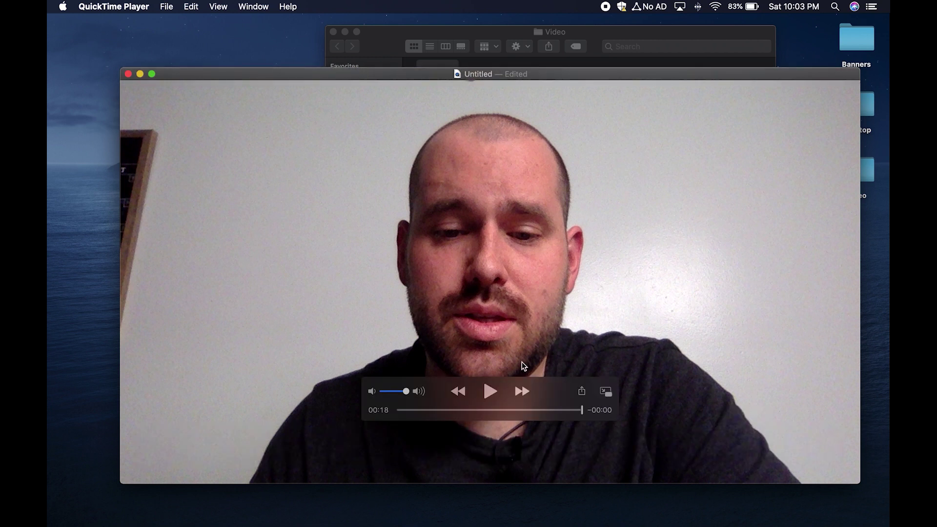
Step: Save the trimmed movie as Tutorial Video in the desktop's Video > Tutorial Video folder and close its window
click(166, 7)
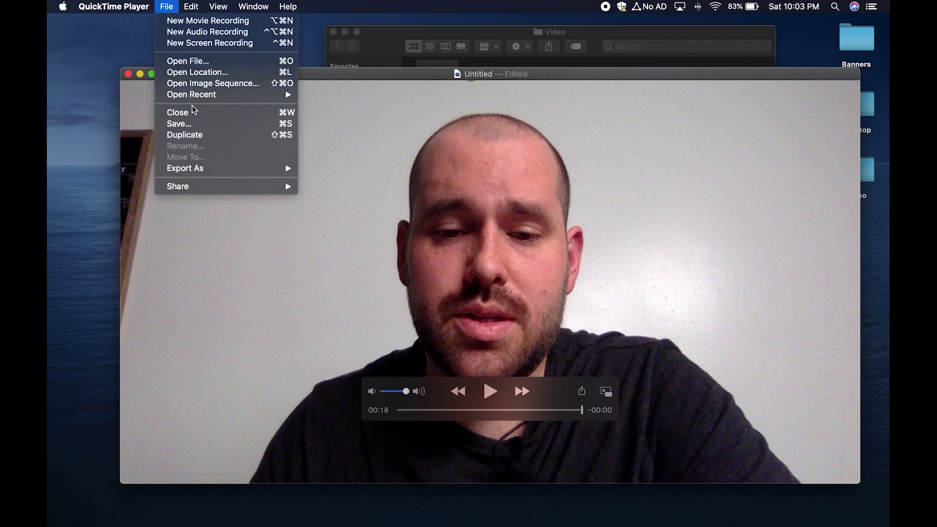
click(197, 126)
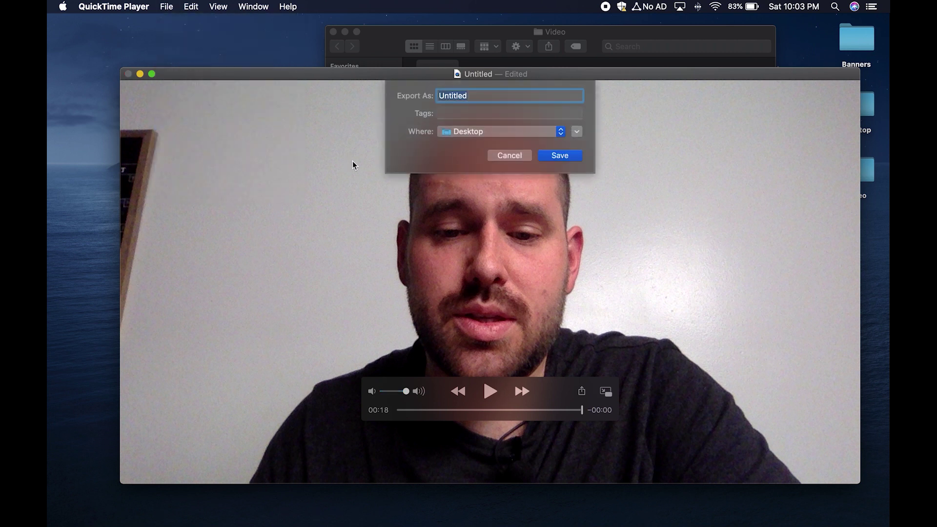
text(Tutorial Video)
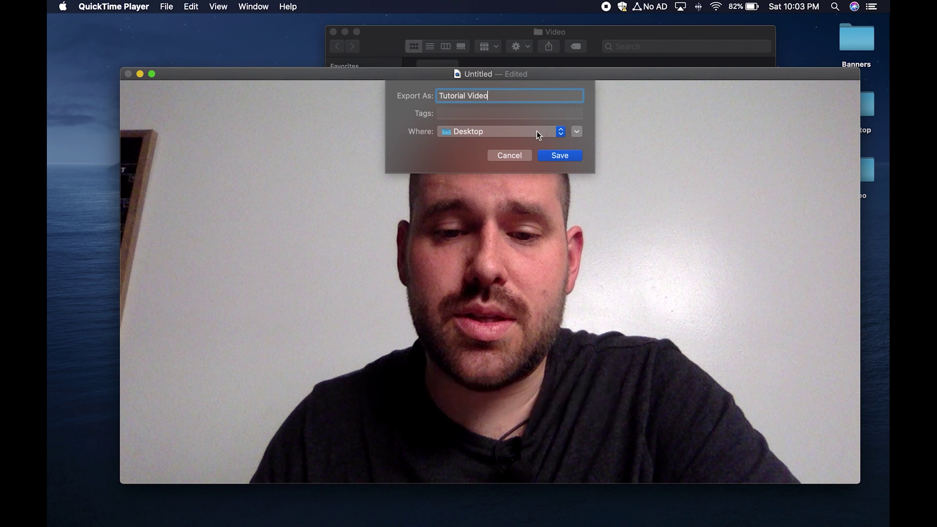
click(577, 133)
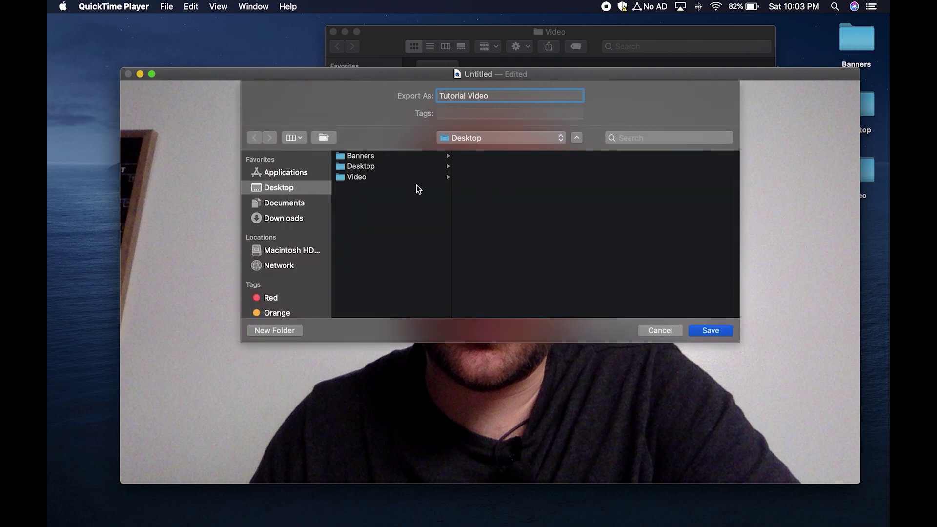
click(388, 177)
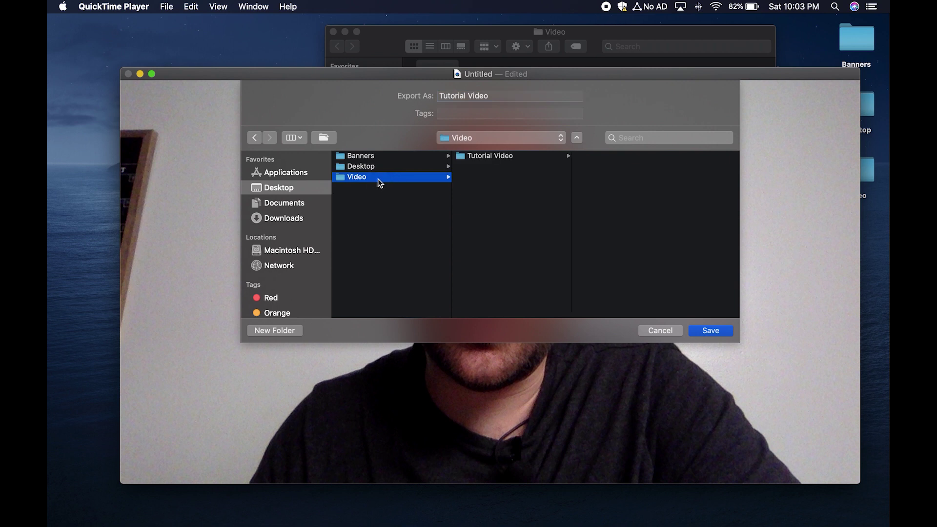
click(512, 158)
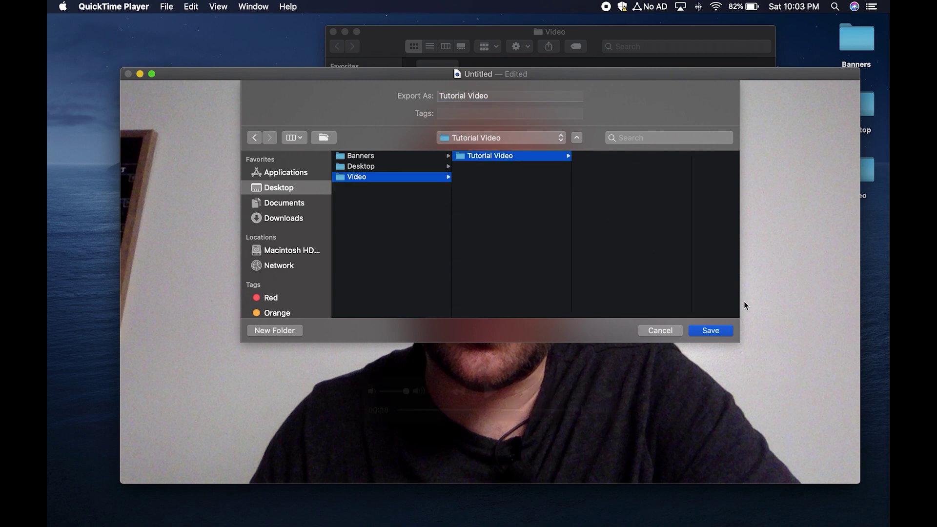
click(721, 332)
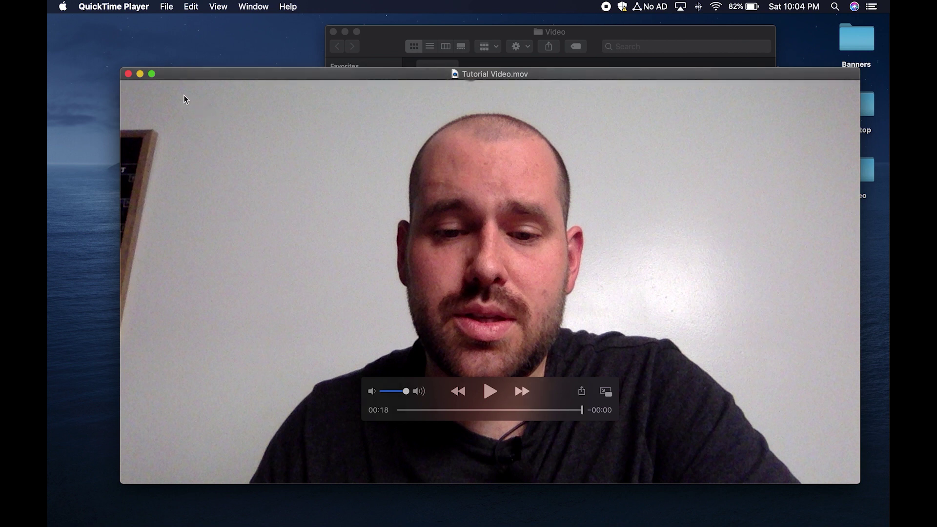
click(128, 73)
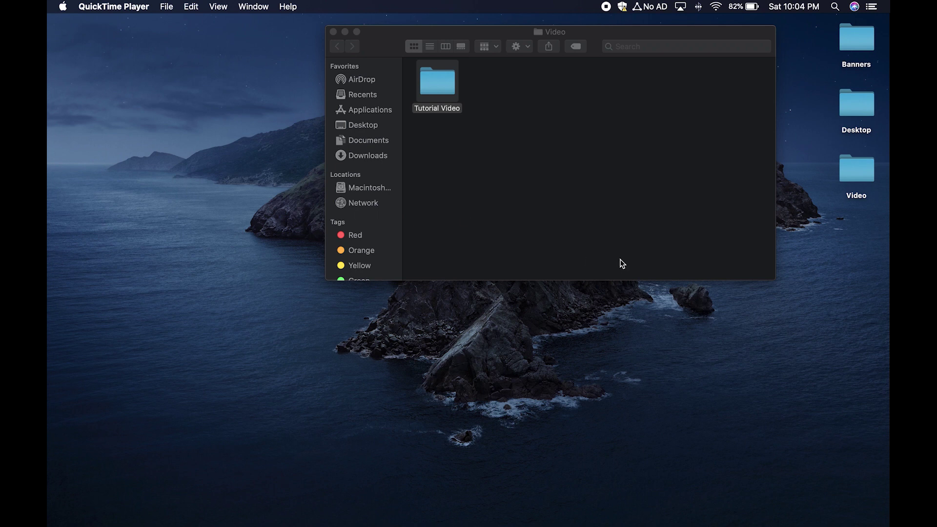
Step: Open Tutorial Video.mov from the Tutorial Video folder to check the saved recording
double_click(443, 84)
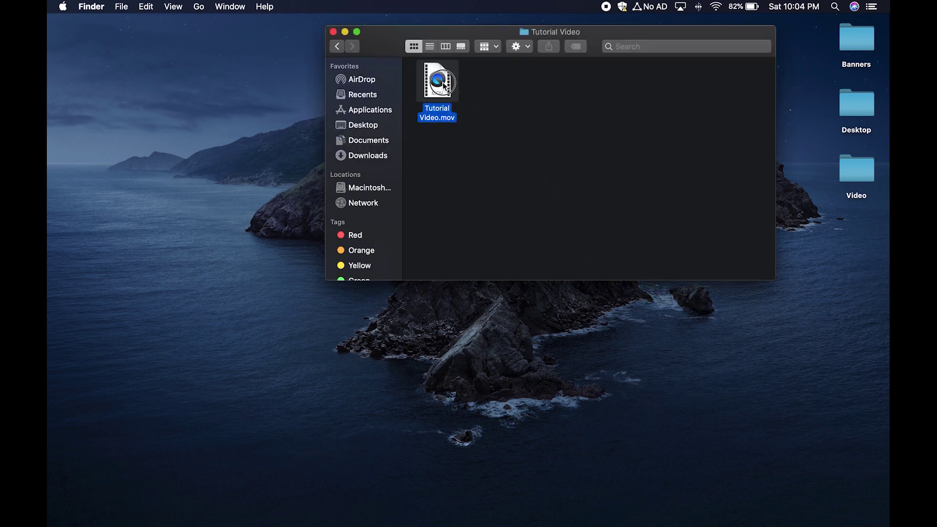
mouse_move(440, 84)
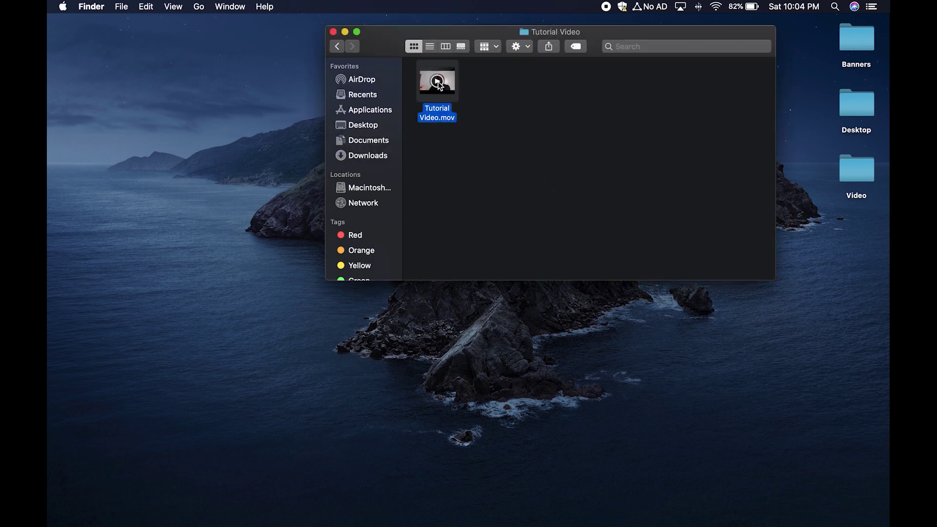
double_click(452, 89)
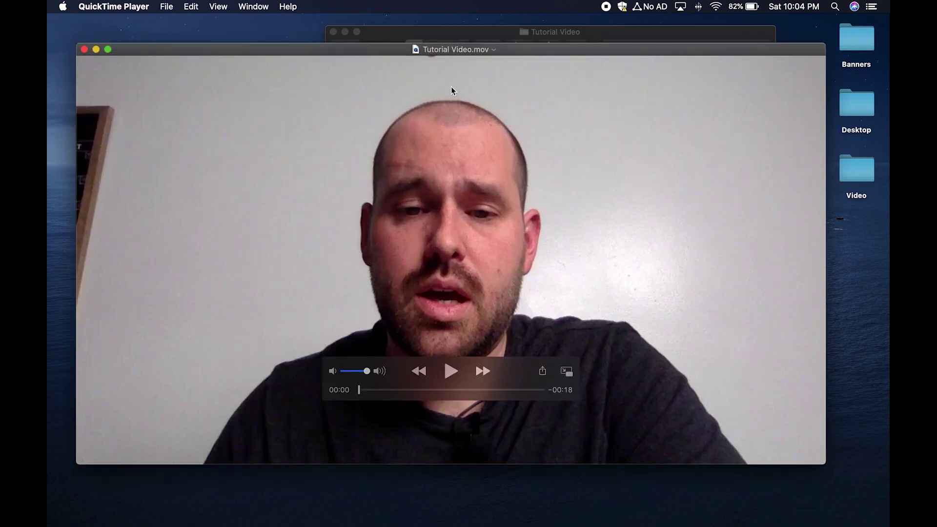